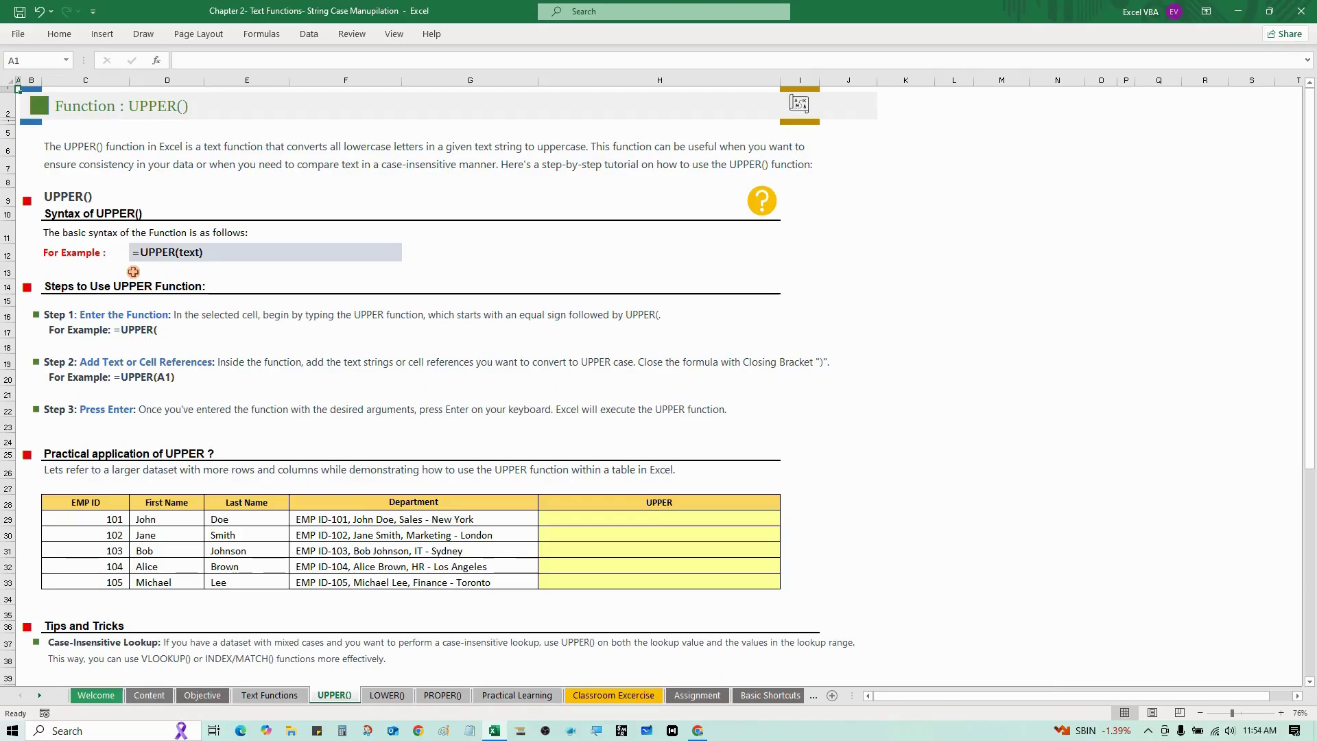
# Step: Enter =UPPER(F29) in cell H29 of the UPPER() sheet and fill the formula down to H33
pyautogui.moveTo(378, 516); pyautogui.dragTo(421, 587)
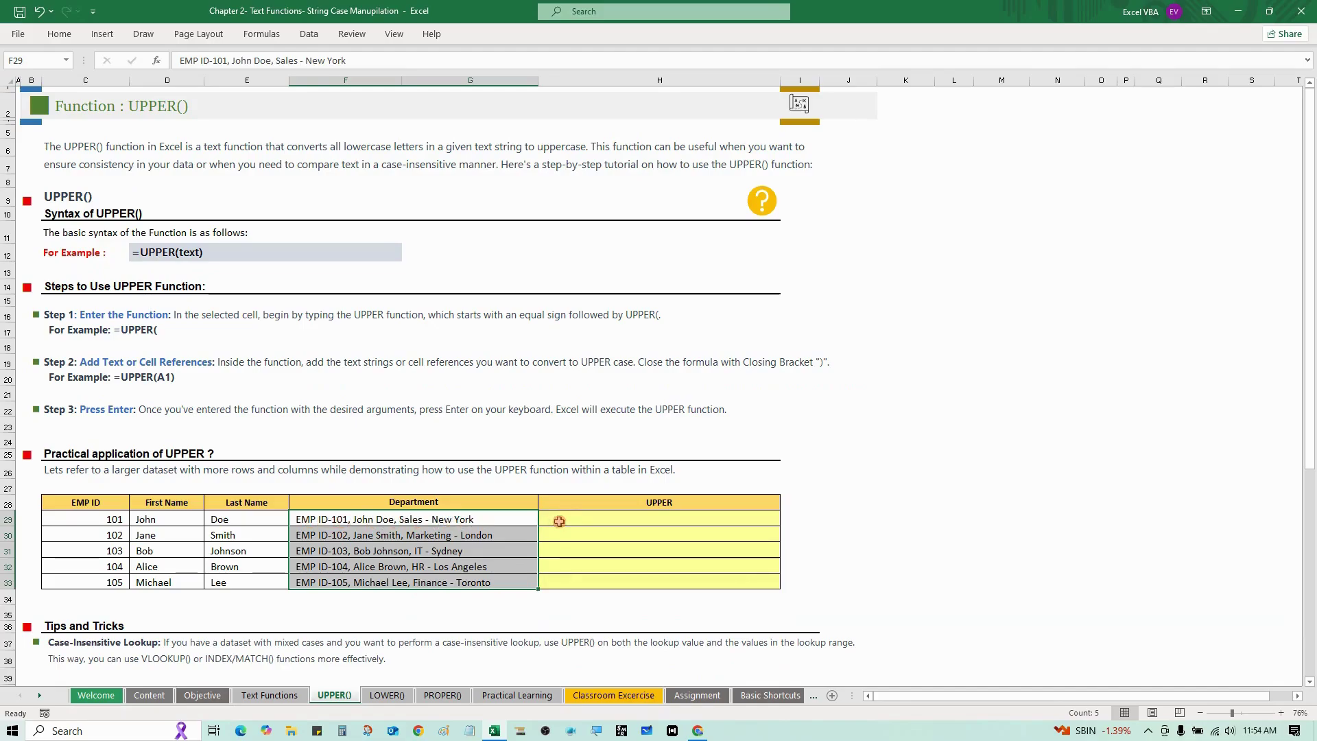
pyautogui.click(563, 520)
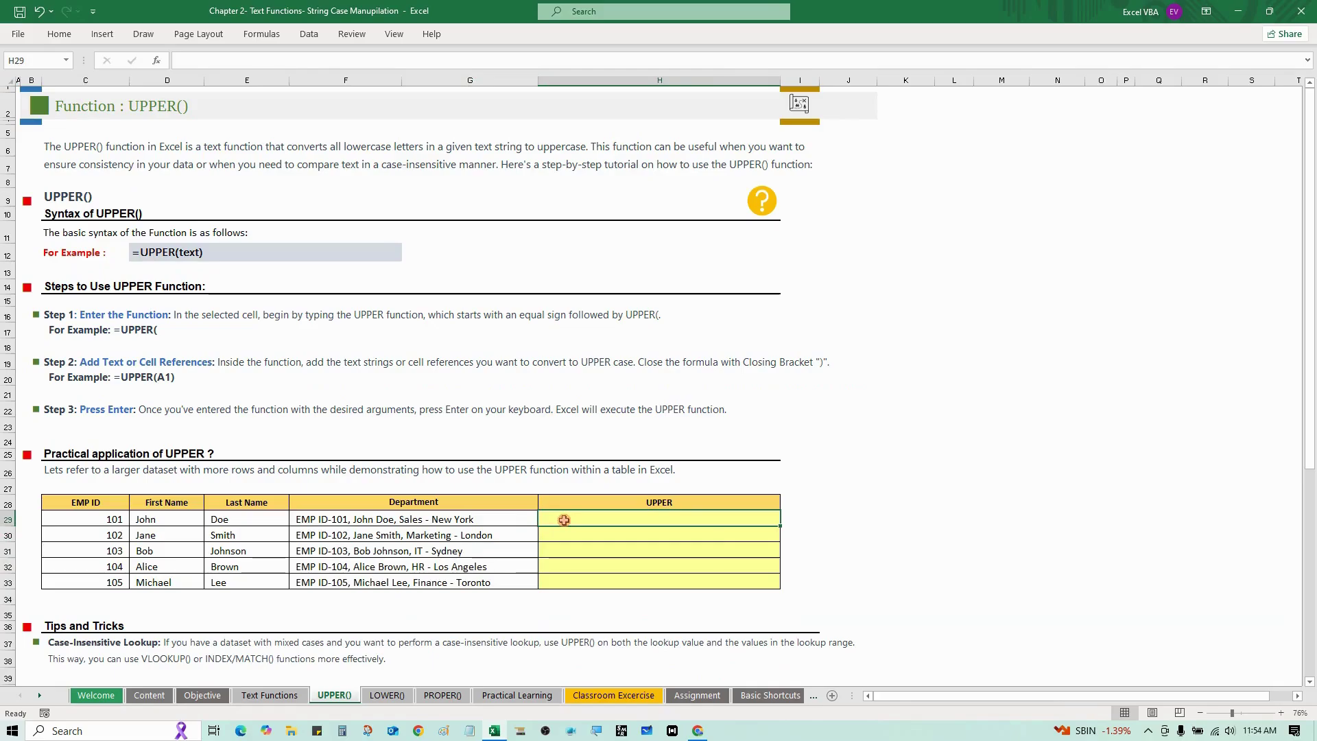
pyautogui.write('=UPPER(')
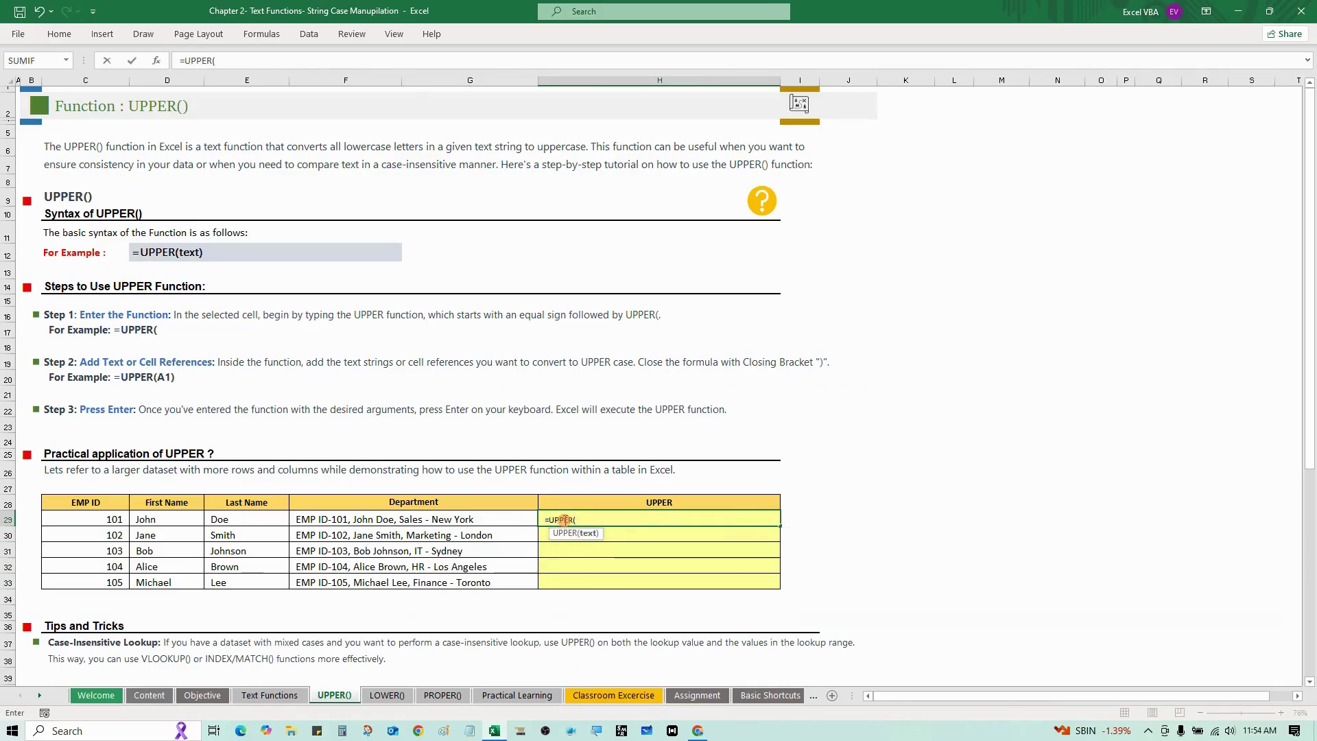
pyautogui.press('Left')
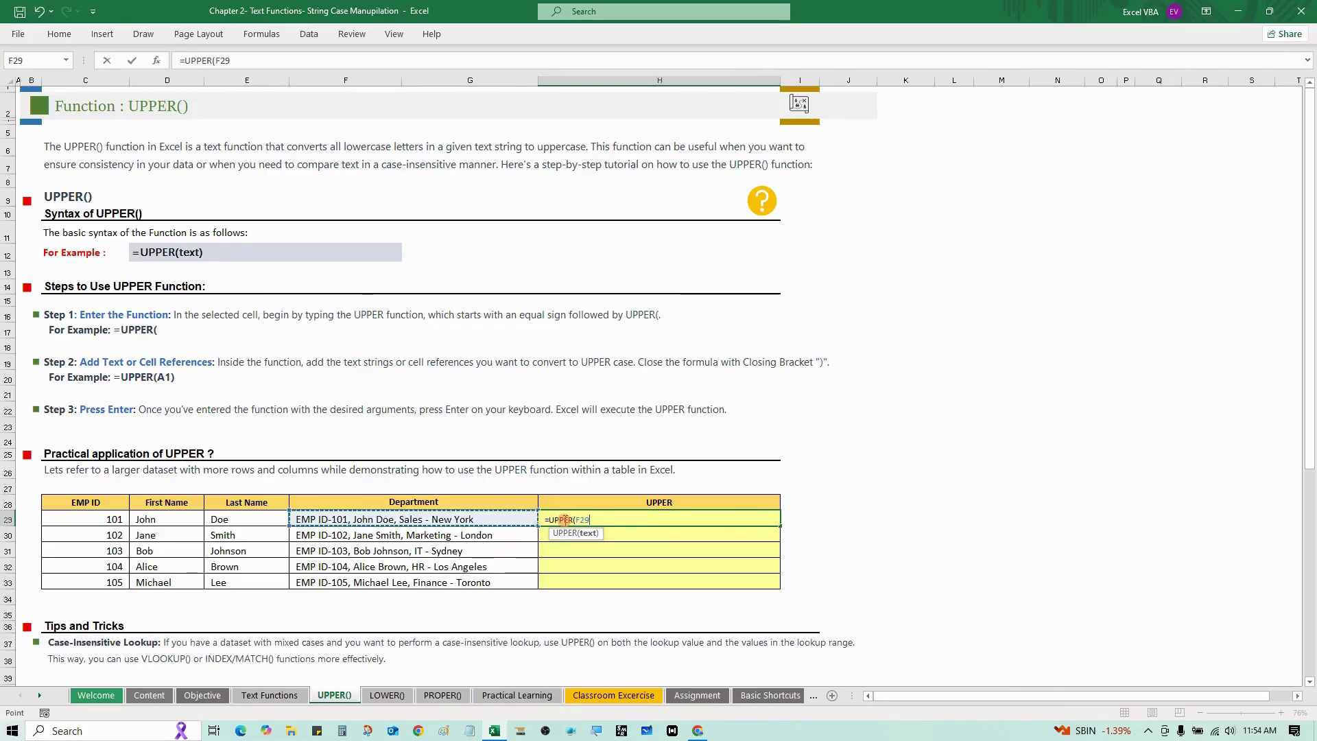
pyautogui.write(')')
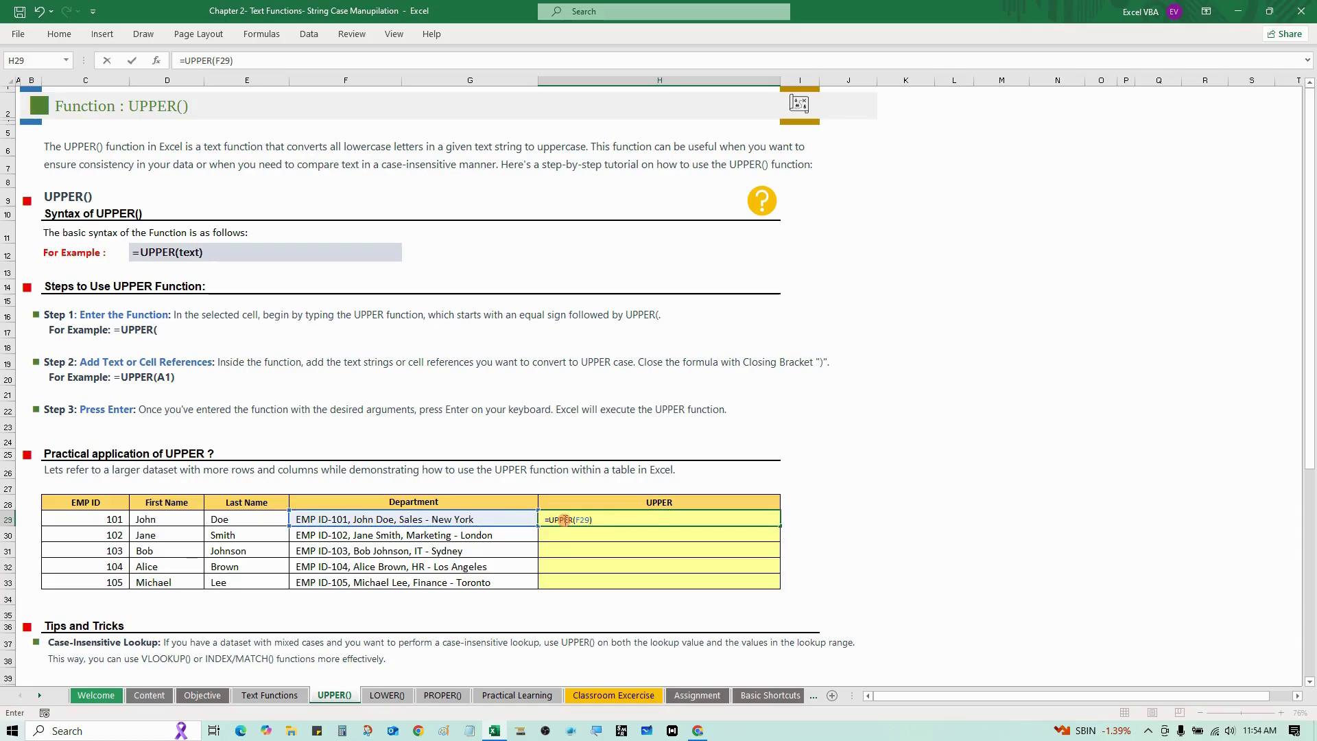
pyautogui.hotkey('ctrl', 'Return')
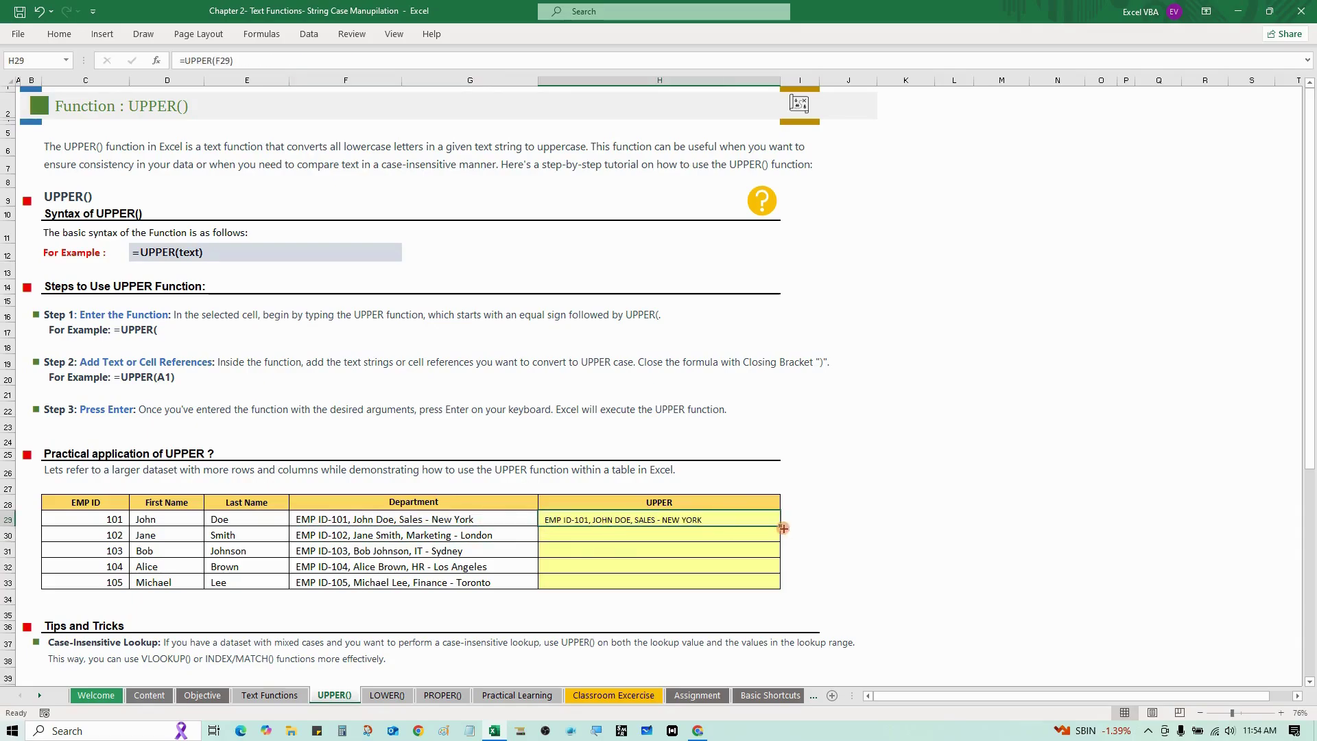
pyautogui.moveTo(779, 526); pyautogui.dragTo(777, 582)
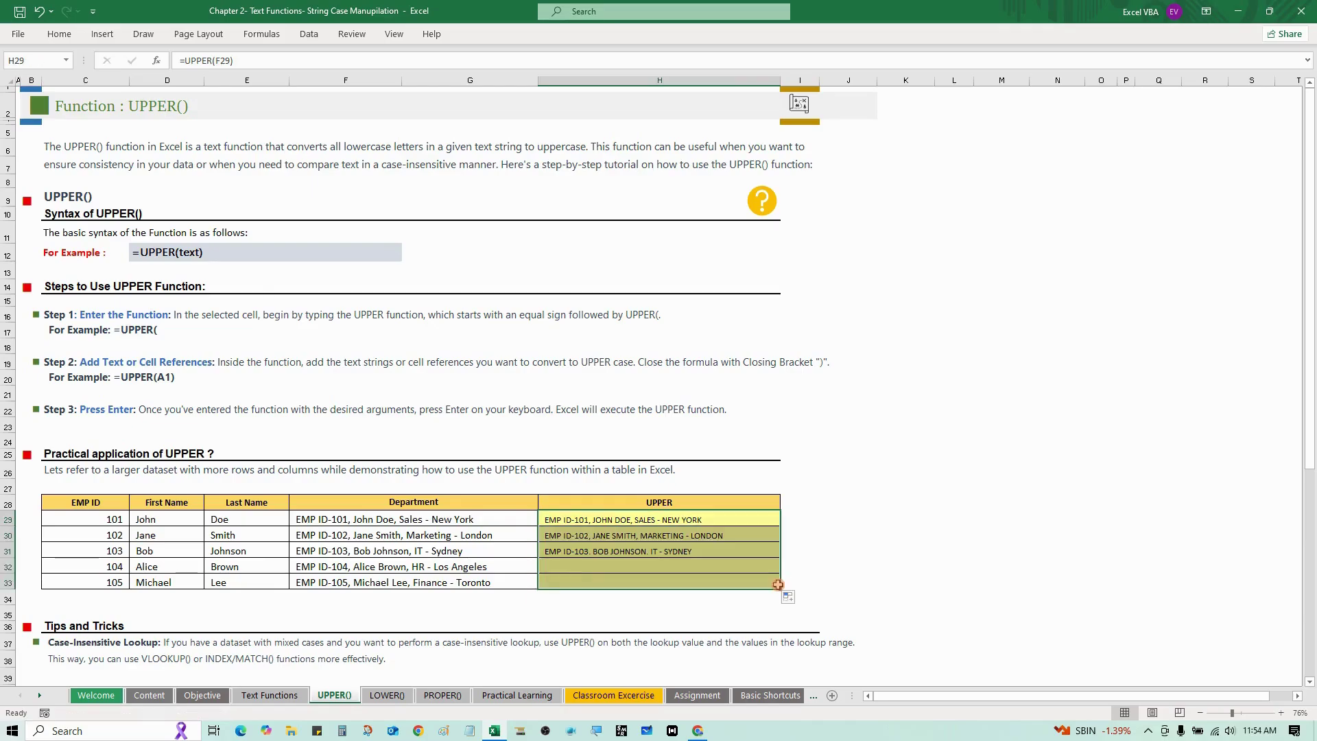
pyautogui.click(733, 561)
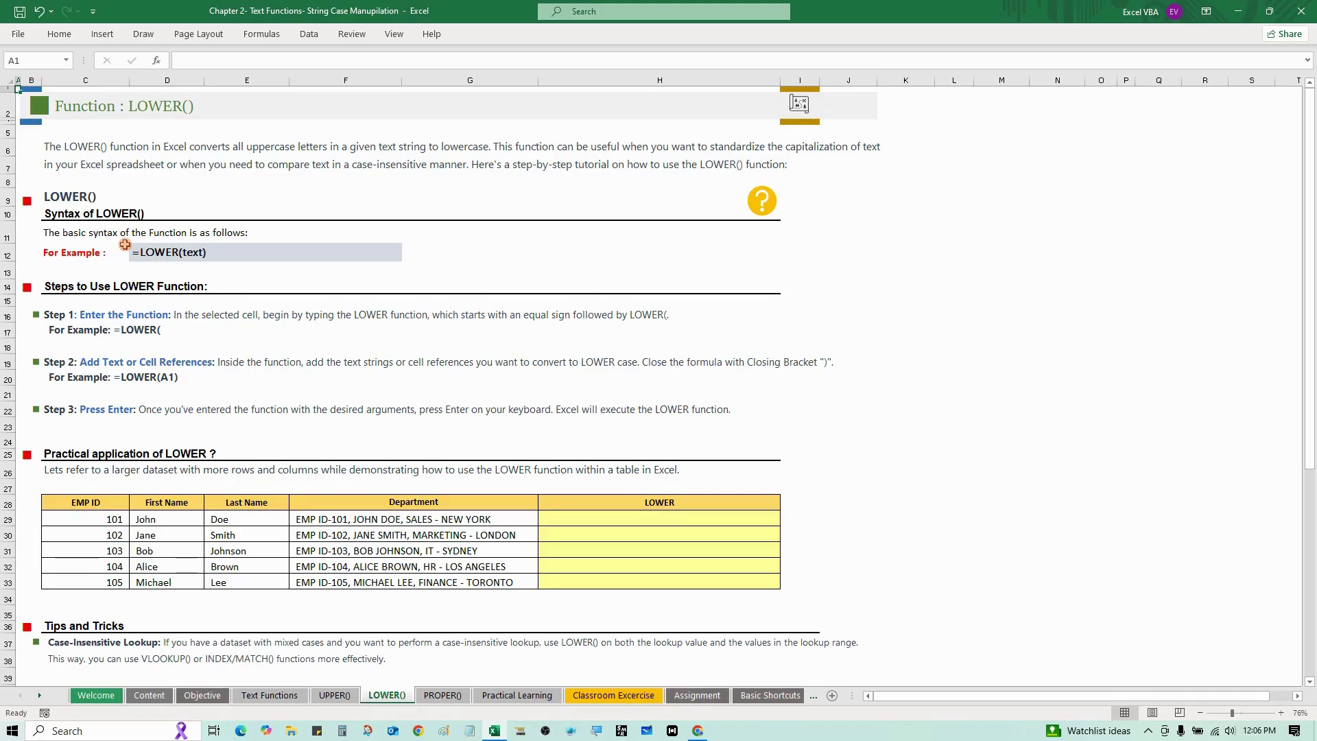
# Step: Enter =LOWER(F29) in cell H29 of the LOWER() sheet to convert the first Department entry
pyautogui.moveTo(349, 525); pyautogui.dragTo(374, 579)
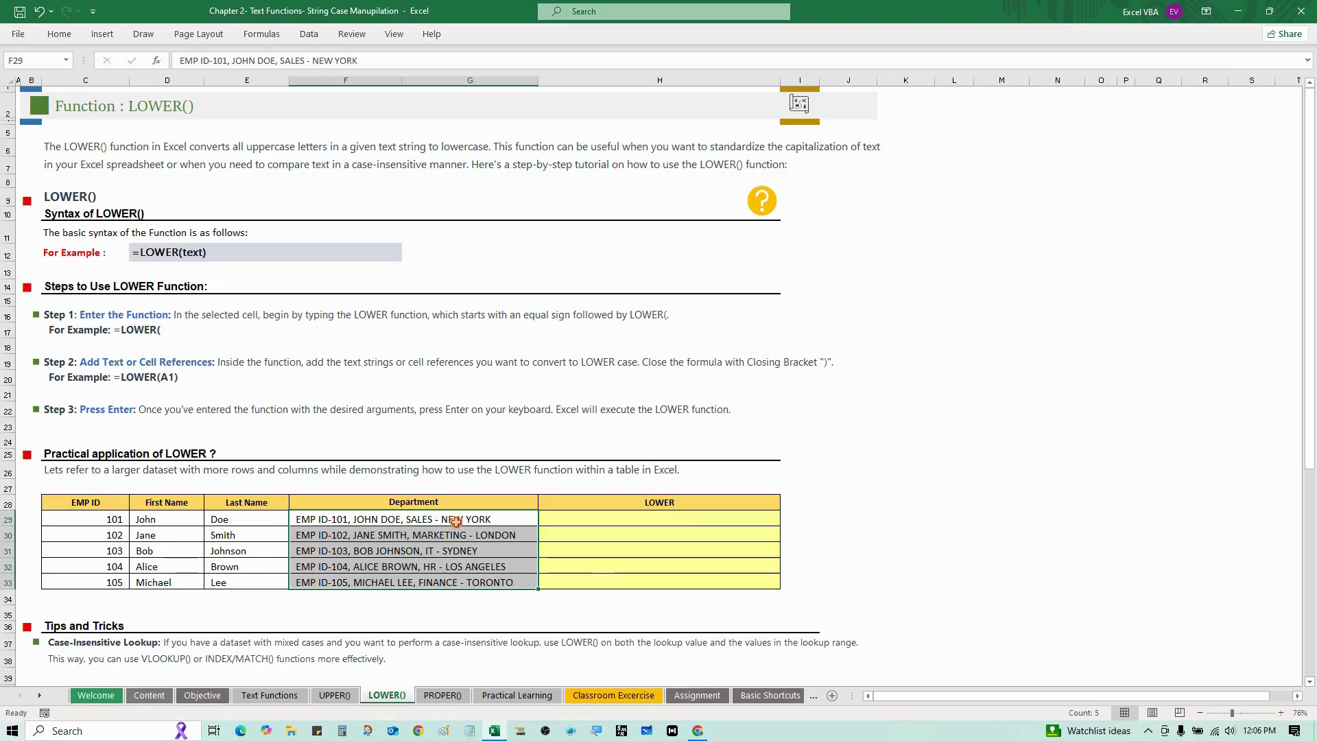
pyautogui.click(561, 519)
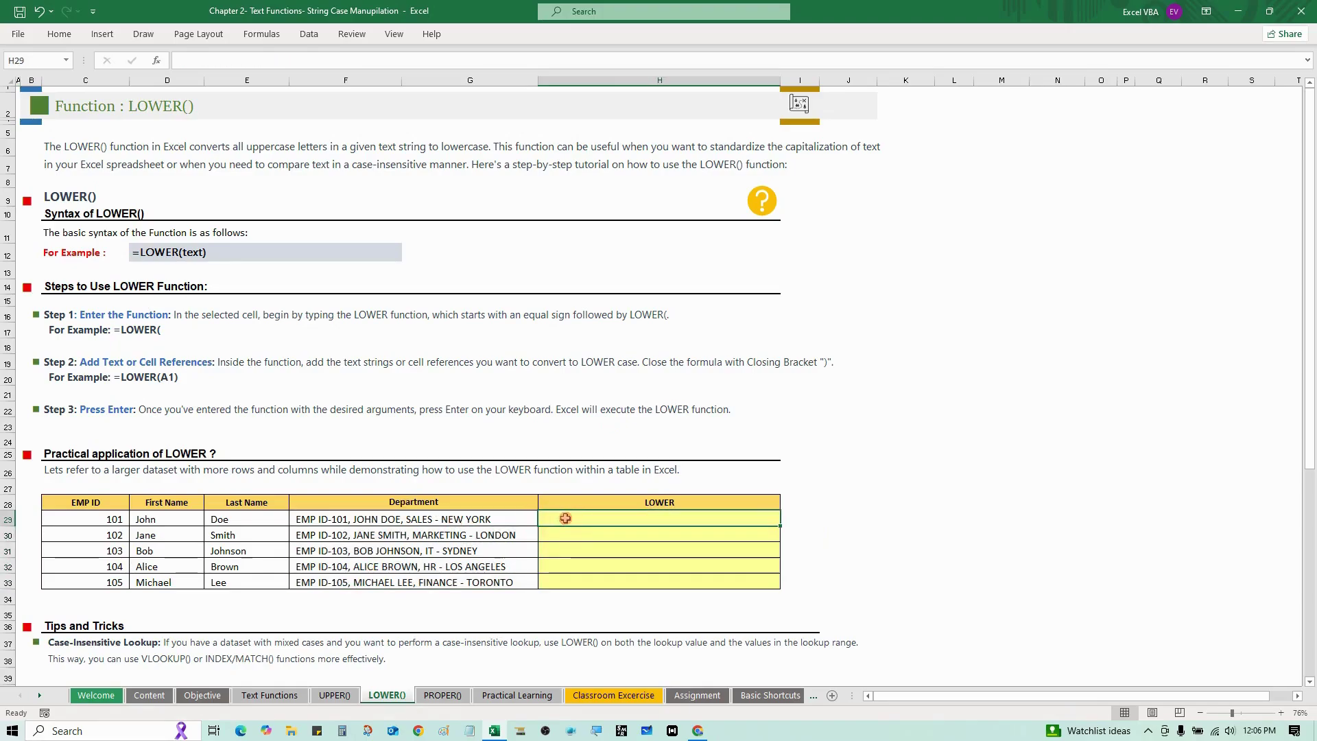
pyautogui.write('=low')
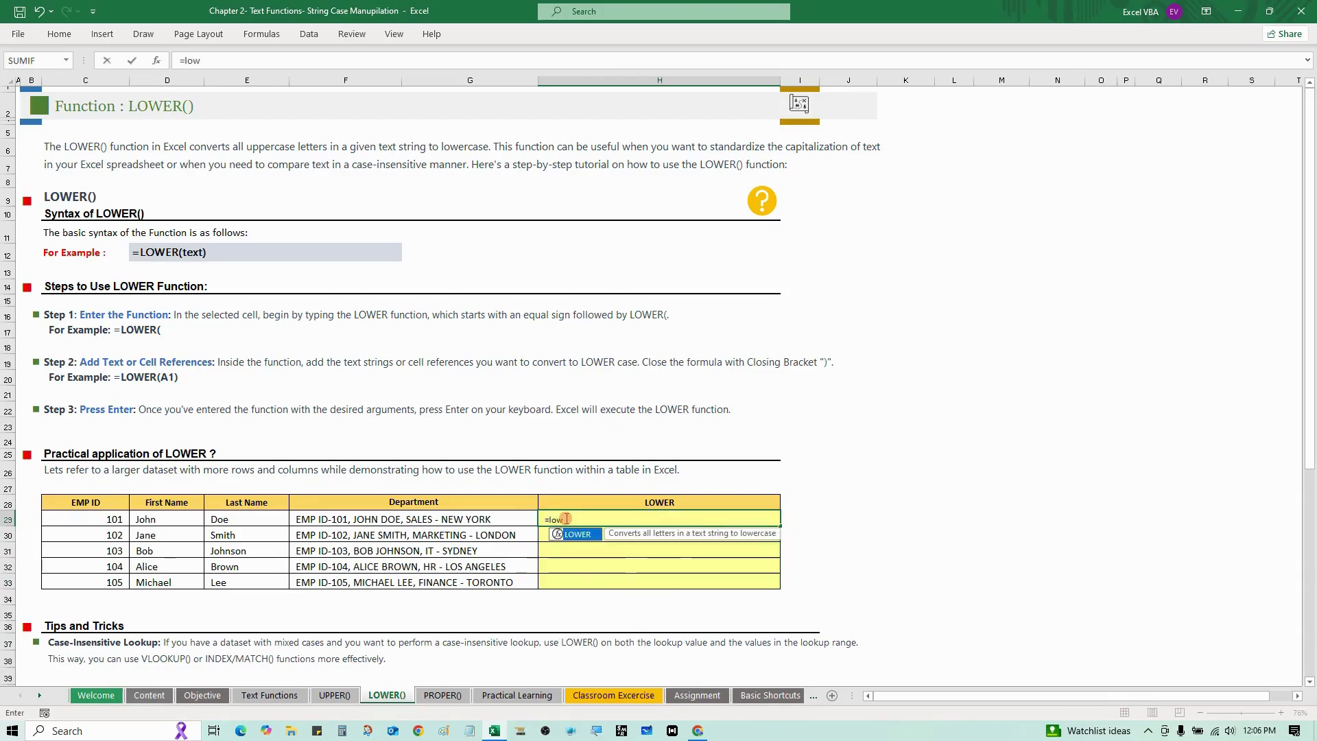
pyautogui.press('Tab')
pyautogui.press('Left')
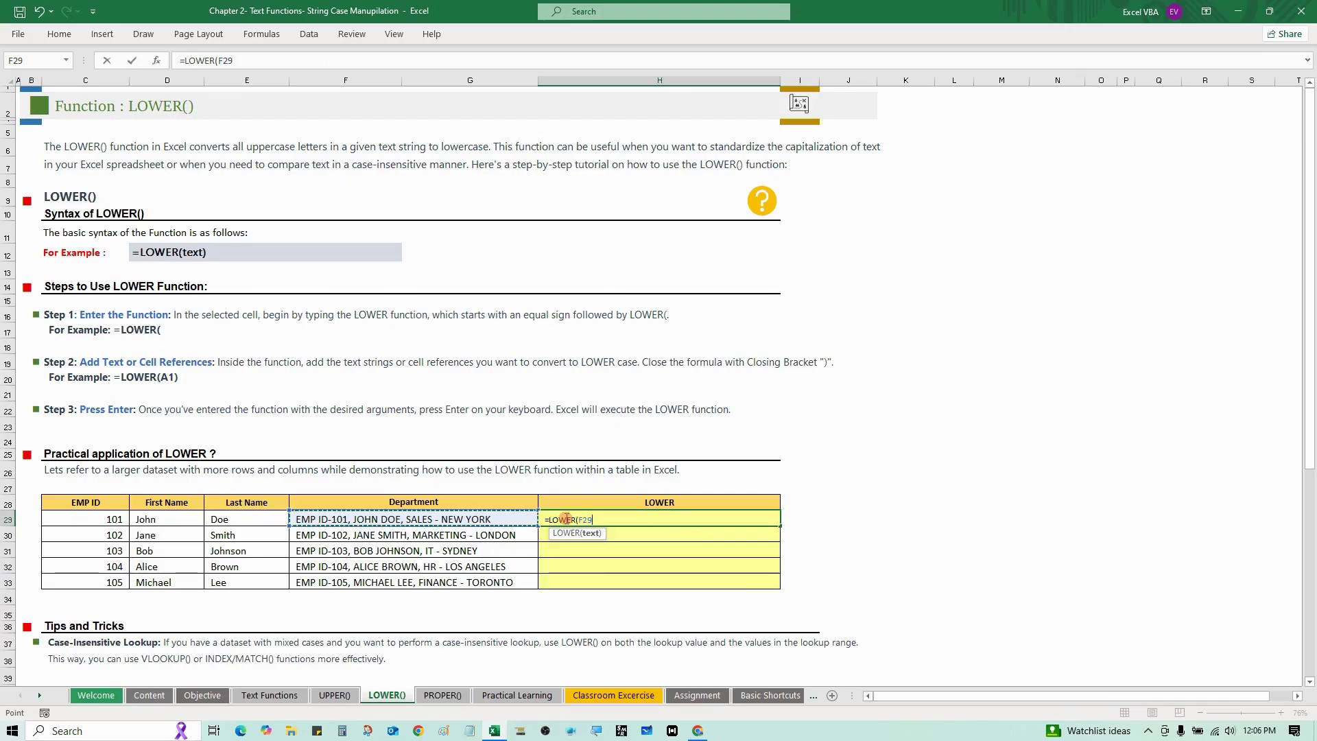
pyautogui.write(')')
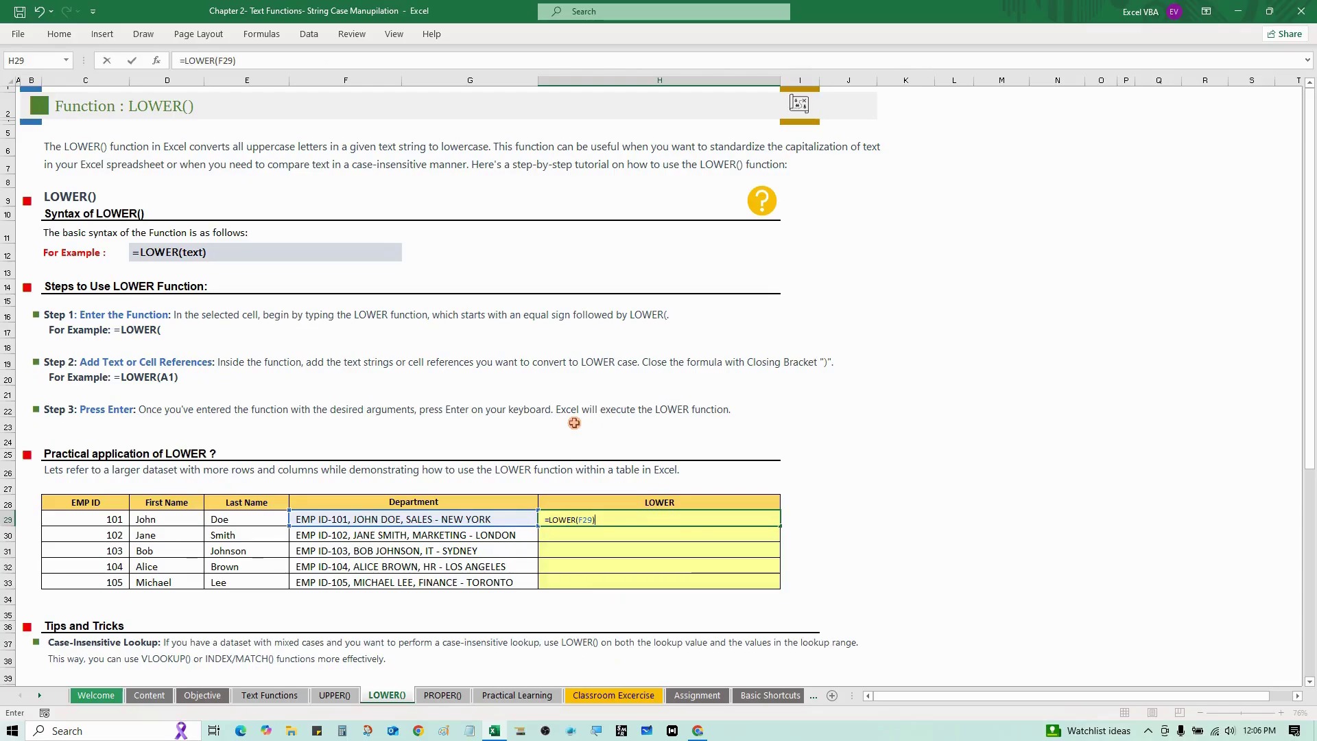
pyautogui.press('Return')
# Step: Fill the LOWER formula from H29 down to H33
pyautogui.click(646, 520)
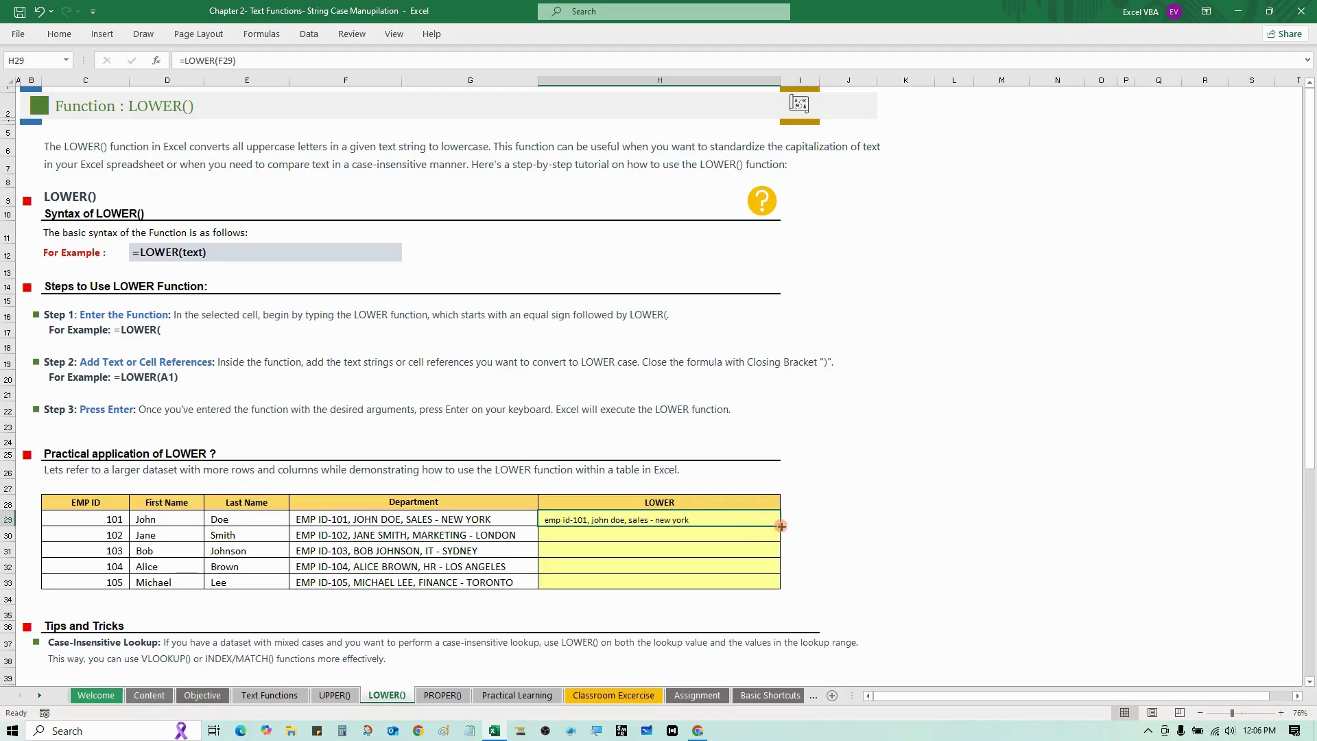
pyautogui.moveTo(781, 526); pyautogui.dragTo(776, 584)
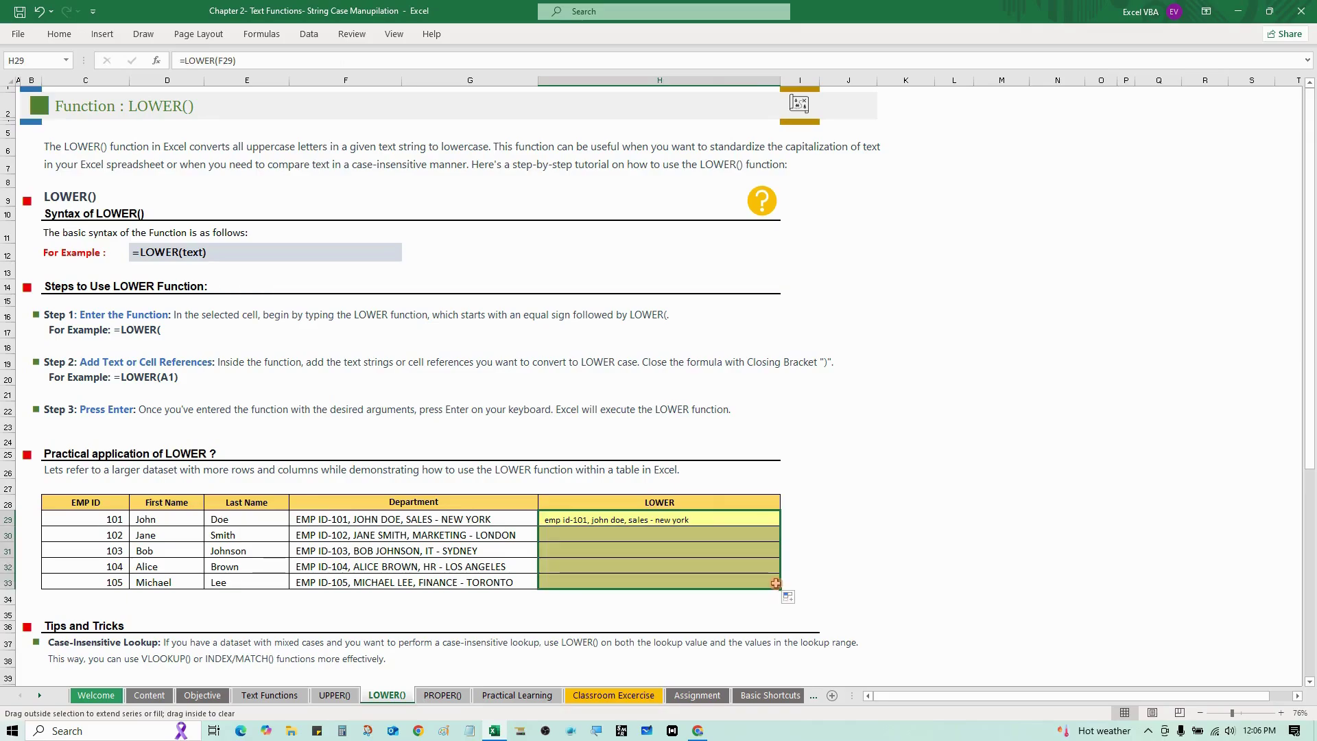
pyautogui.click(748, 551)
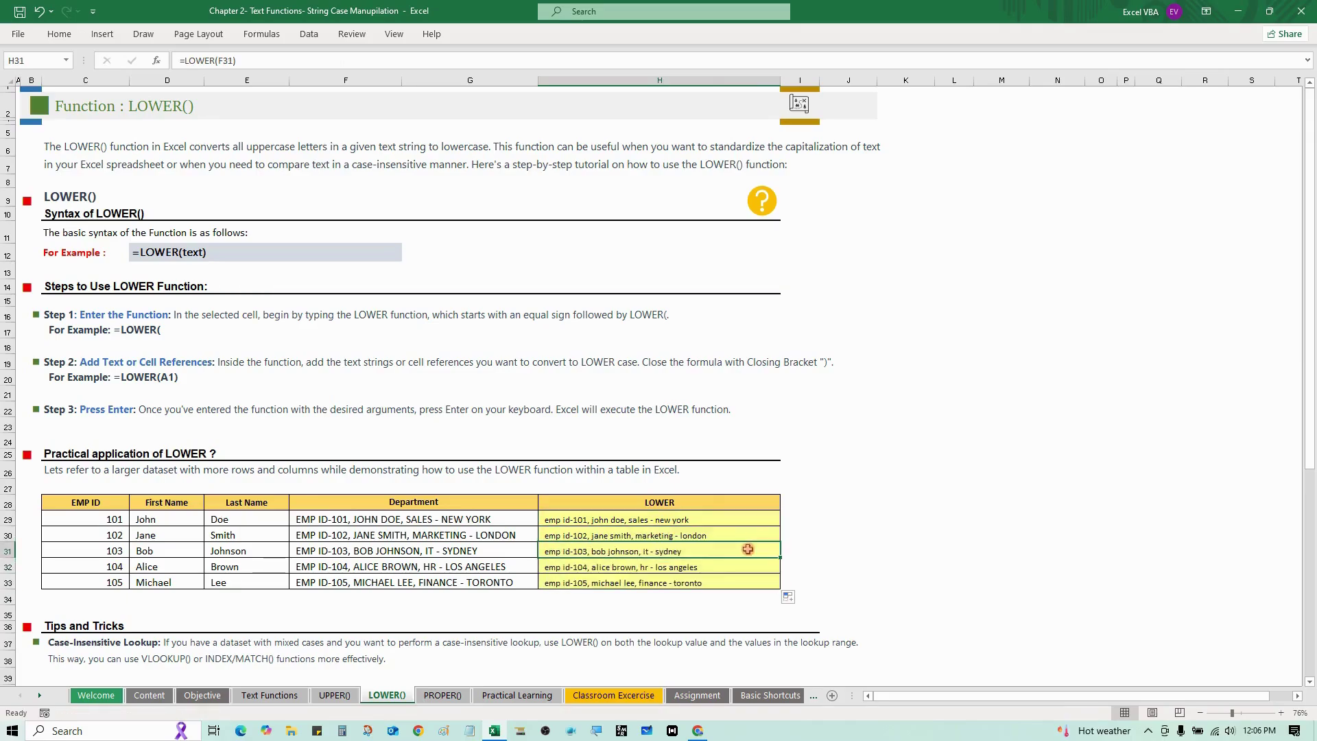
pyautogui.click(472, 535)
pyautogui.click(484, 555)
pyautogui.click(484, 568)
pyautogui.click(485, 582)
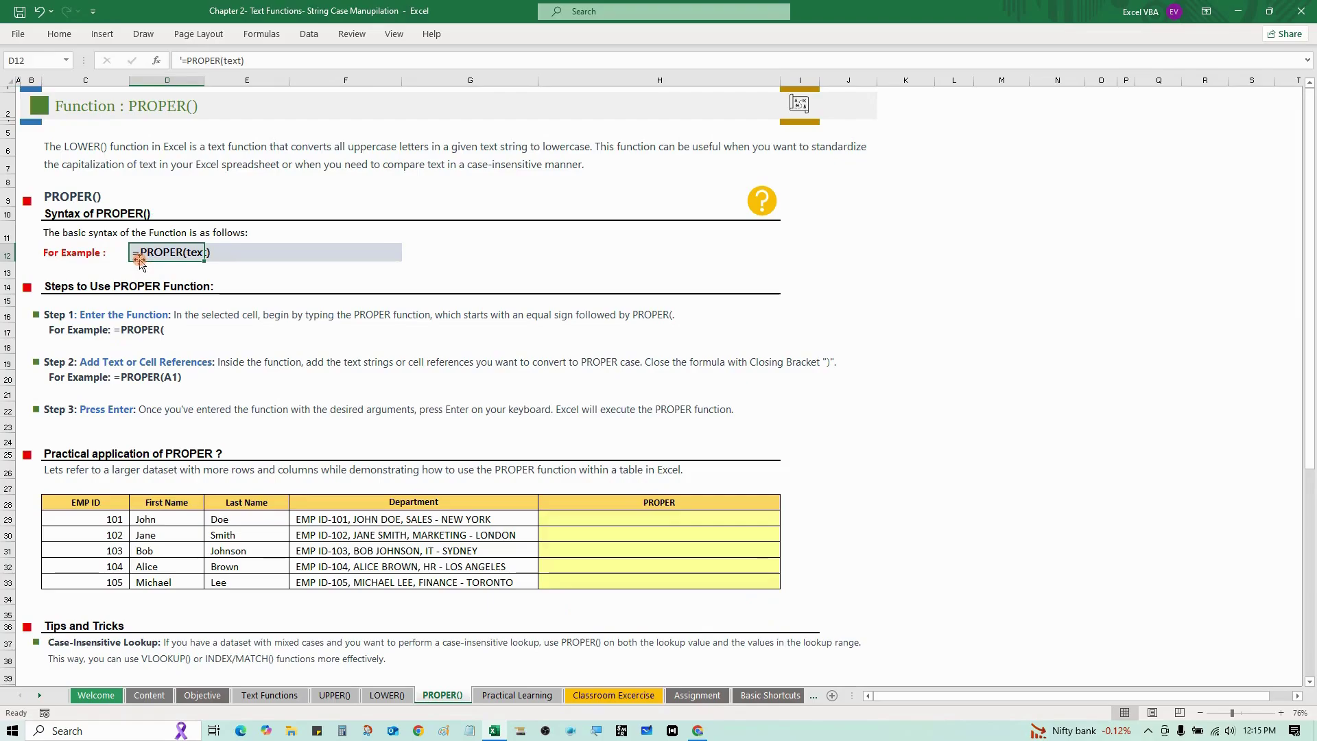
pyautogui.moveTo(147, 253); pyautogui.dragTo(338, 247)
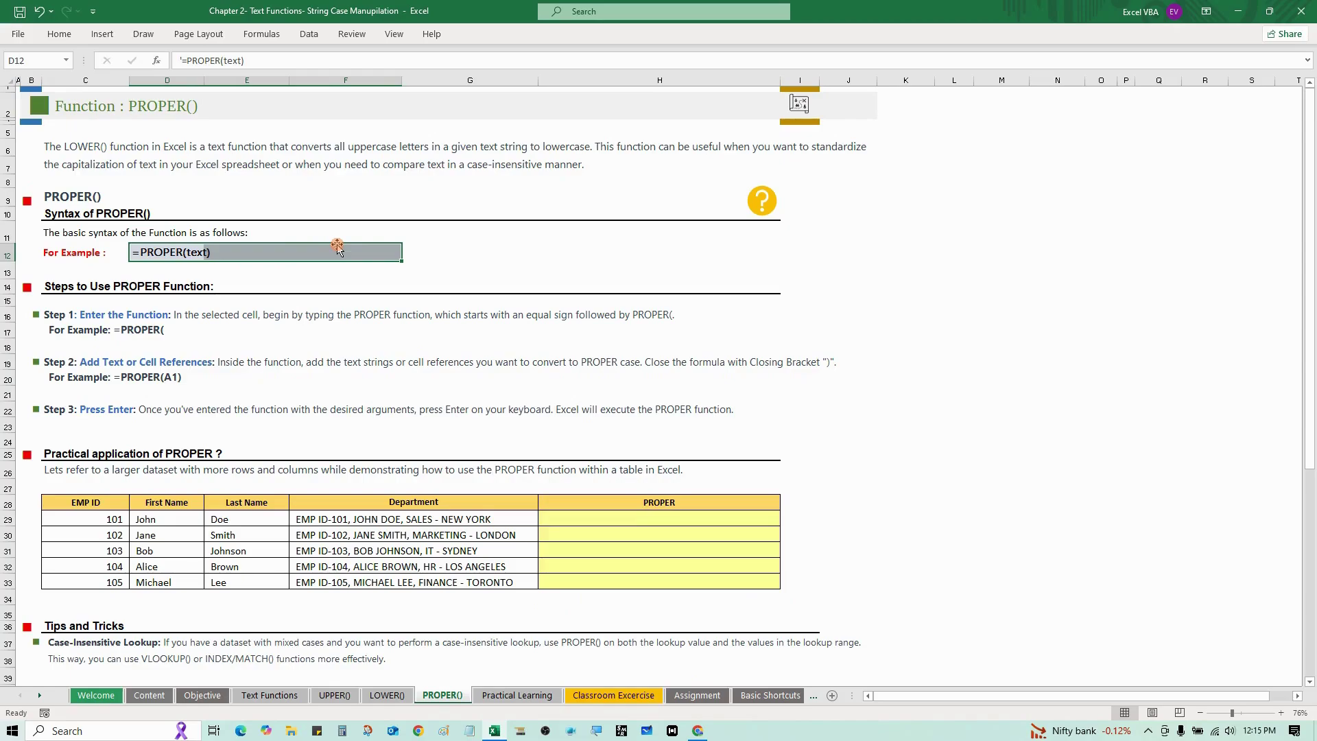
pyautogui.click(384, 506)
# Step: Enter =PROPER(F29) in cell H29 of the PROPER() sheet to convert the first Department entry
pyautogui.moveTo(402, 520); pyautogui.dragTo(416, 581)
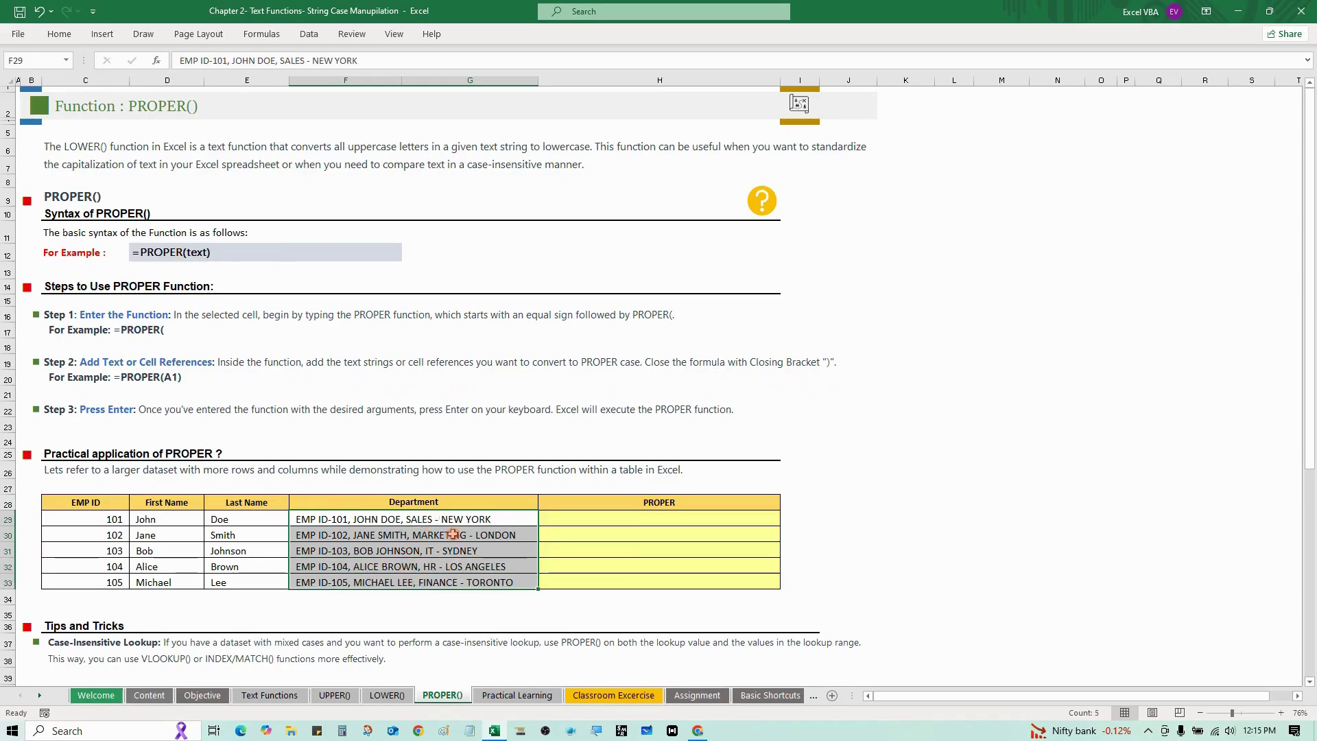
pyautogui.click(574, 519)
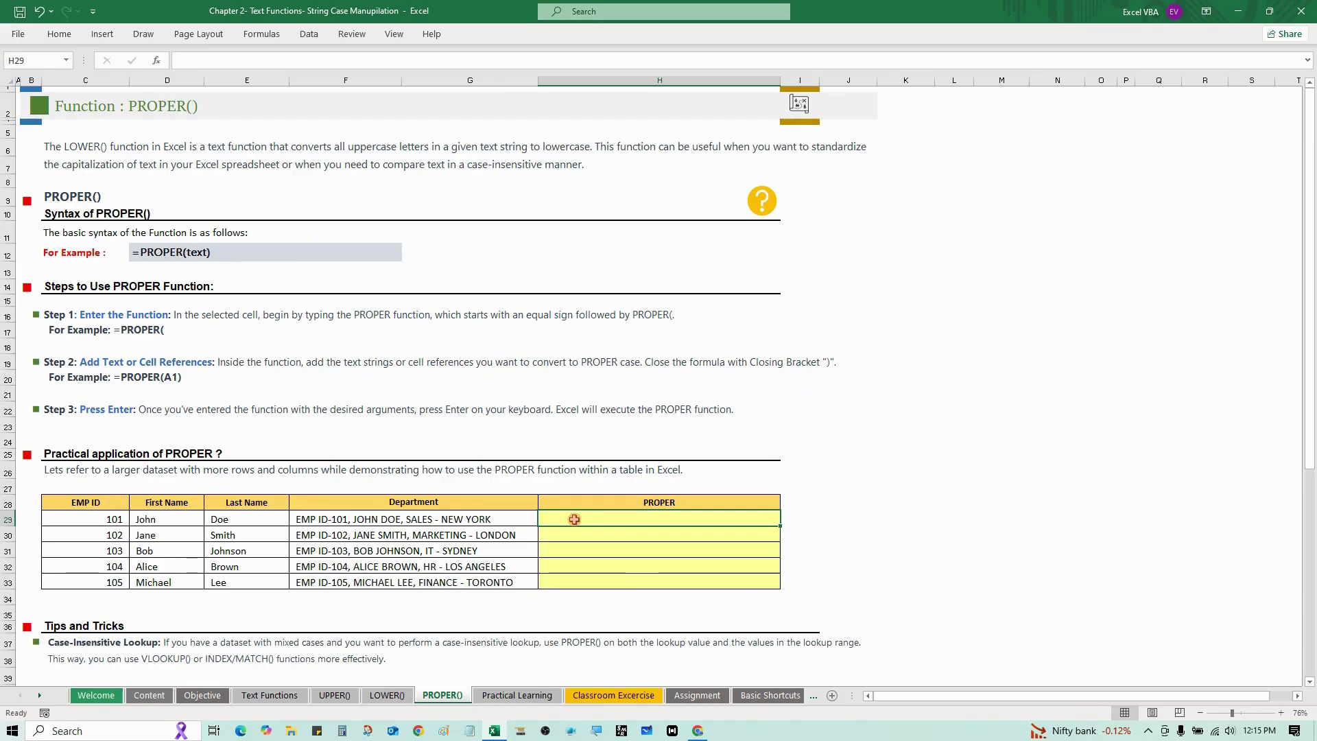
pyautogui.write('=pr')
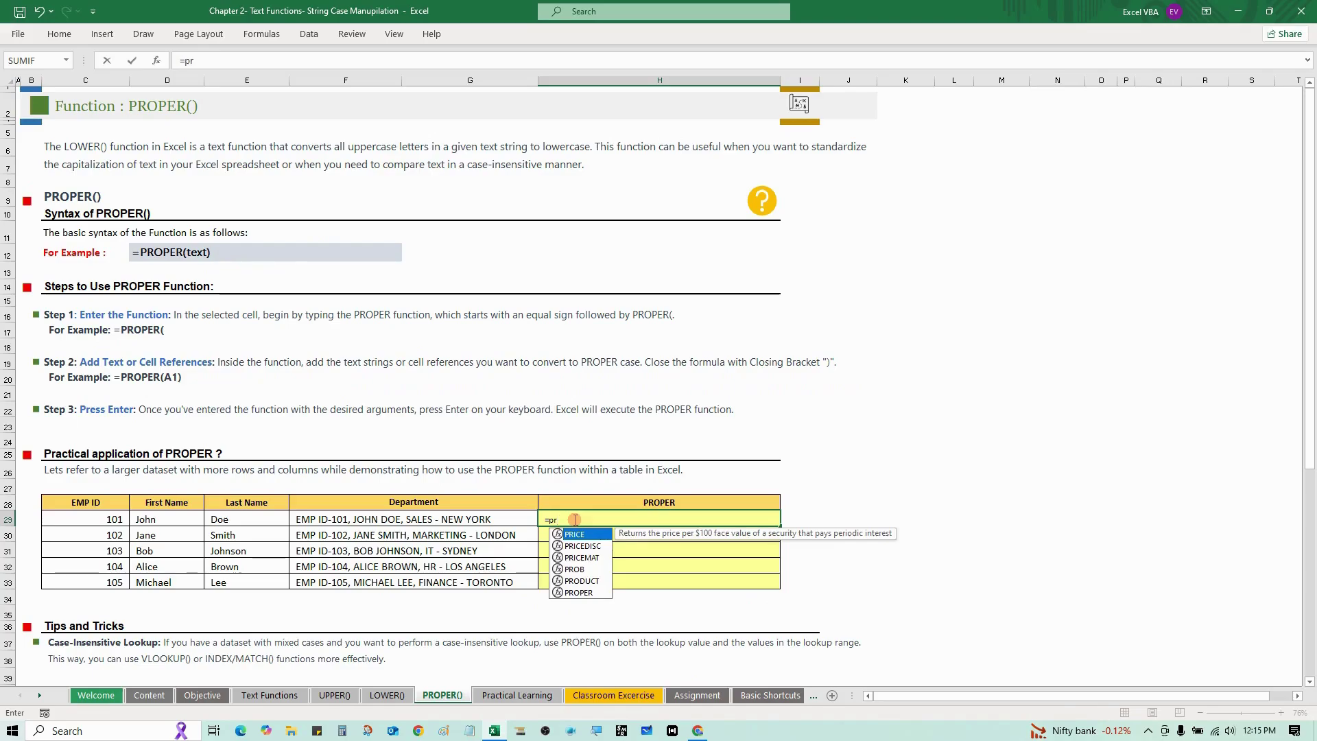
pyautogui.press('Down')
pyautogui.press('Down')
pyautogui.press('Down')
pyautogui.press('Down')
pyautogui.press('Down')
pyautogui.press('Left')
pyautogui.press('Left')
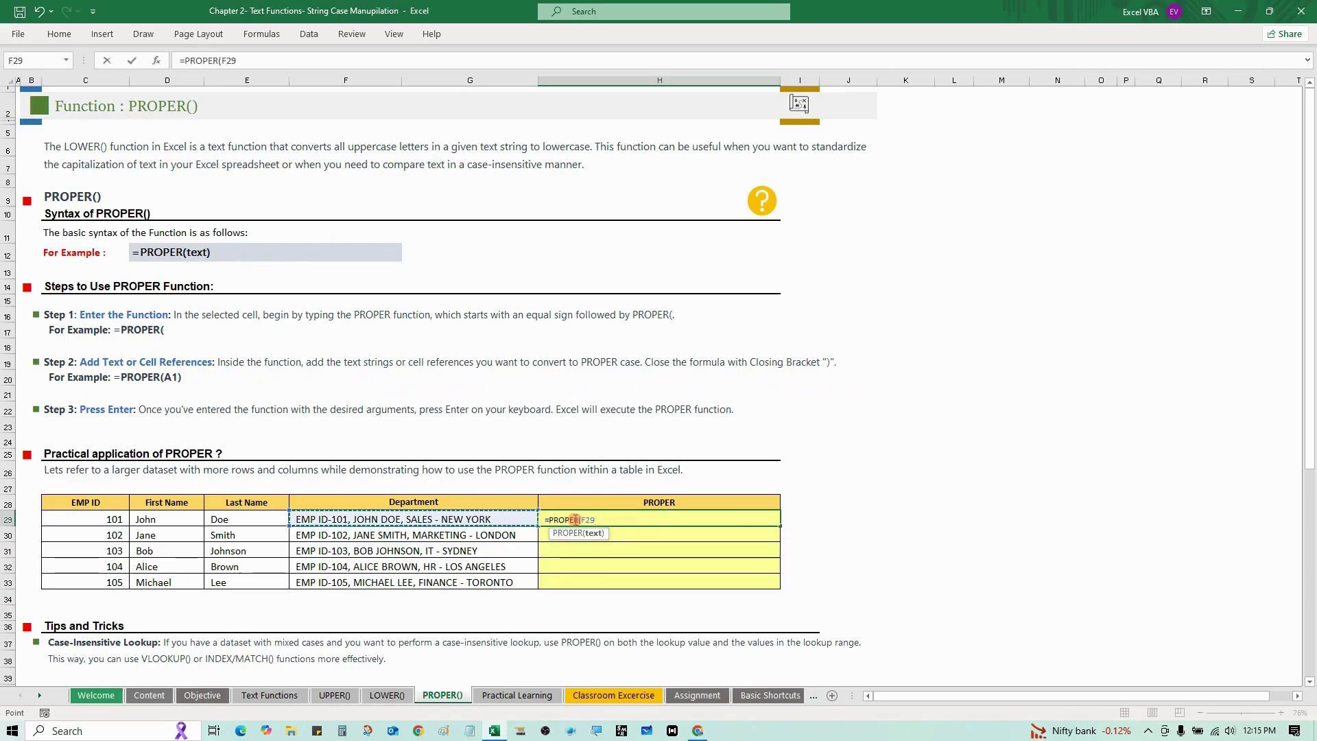
pyautogui.write(')')
pyautogui.press('Return')
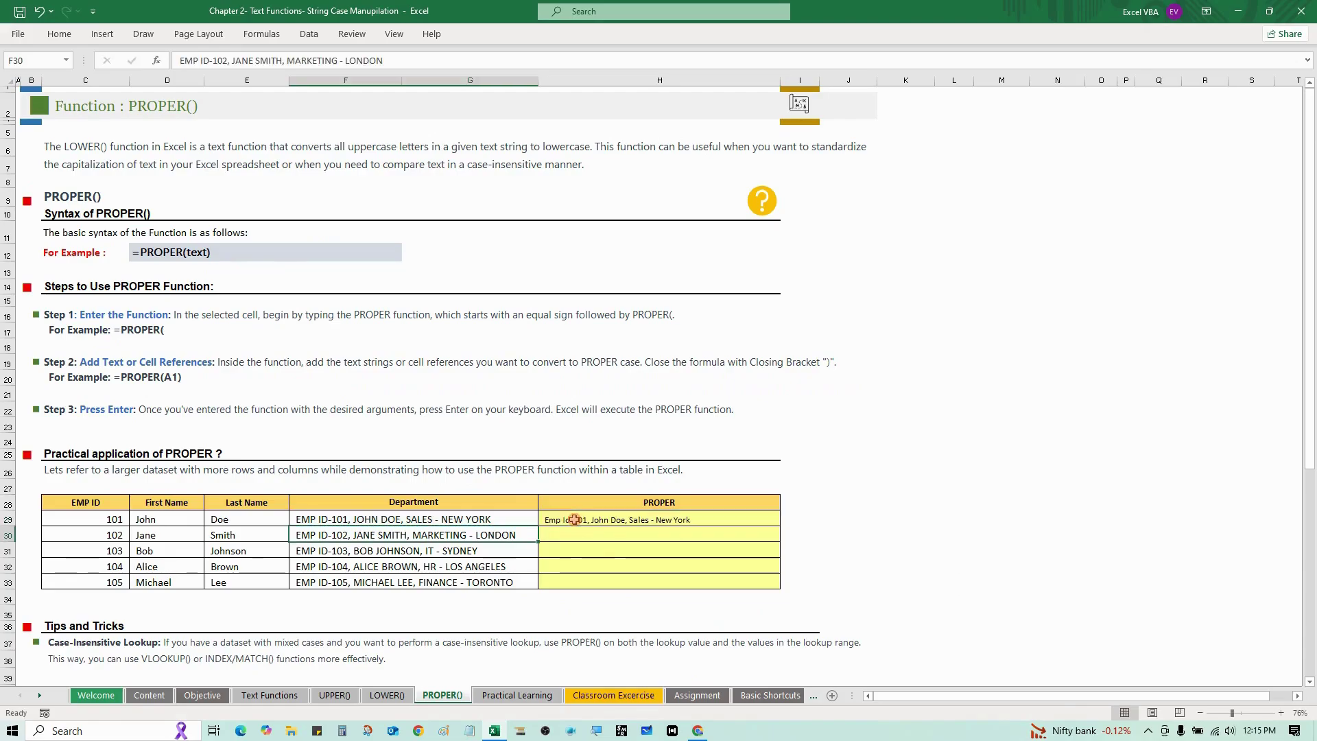
# Step: Fill the PROPER formula from H29 down through H33
pyautogui.click(591, 521)
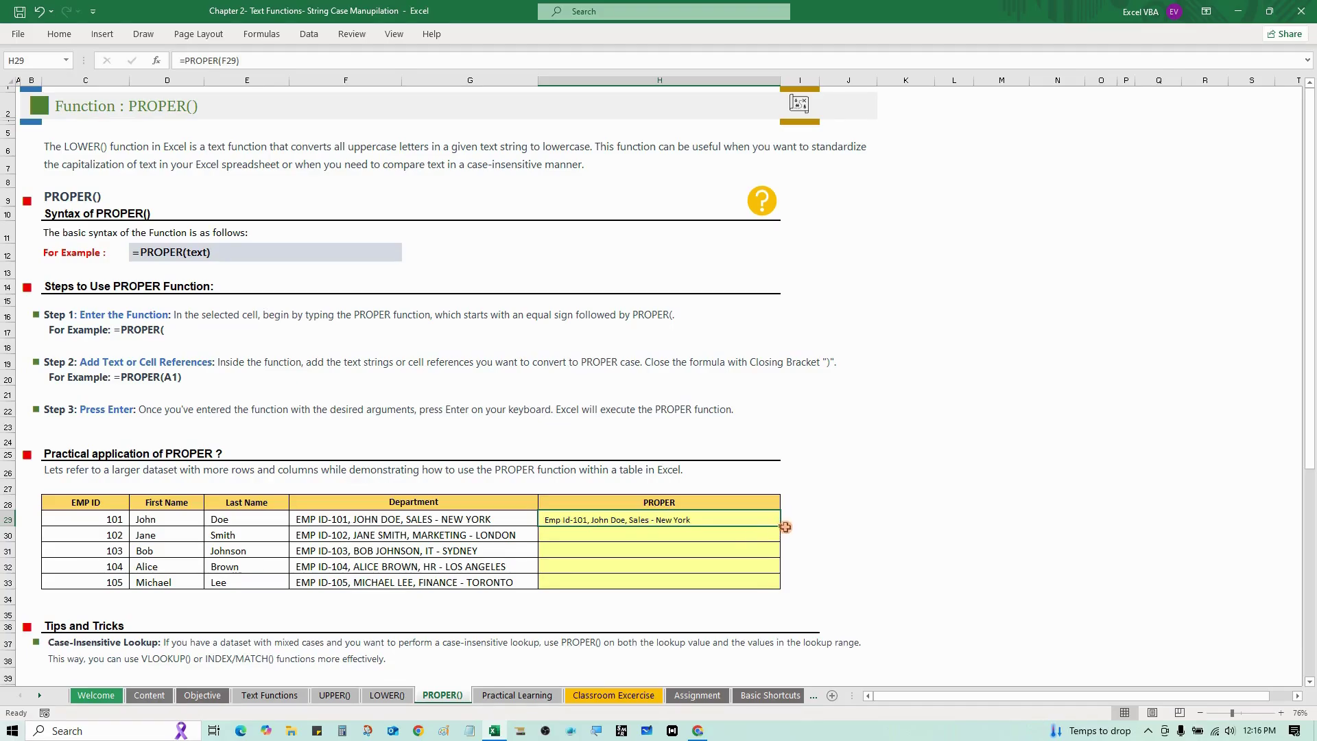
pyautogui.moveTo(780, 526); pyautogui.dragTo(783, 582)
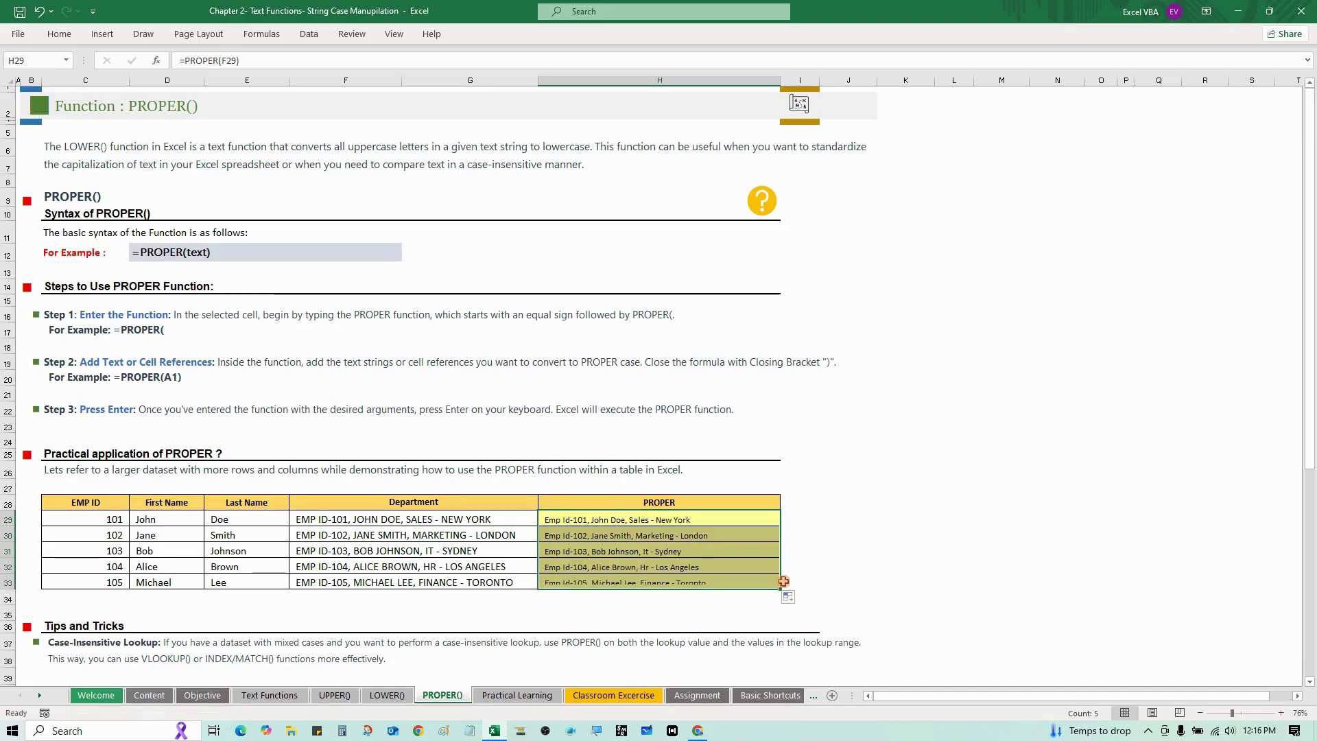
pyautogui.click(759, 548)
pyautogui.click(739, 518)
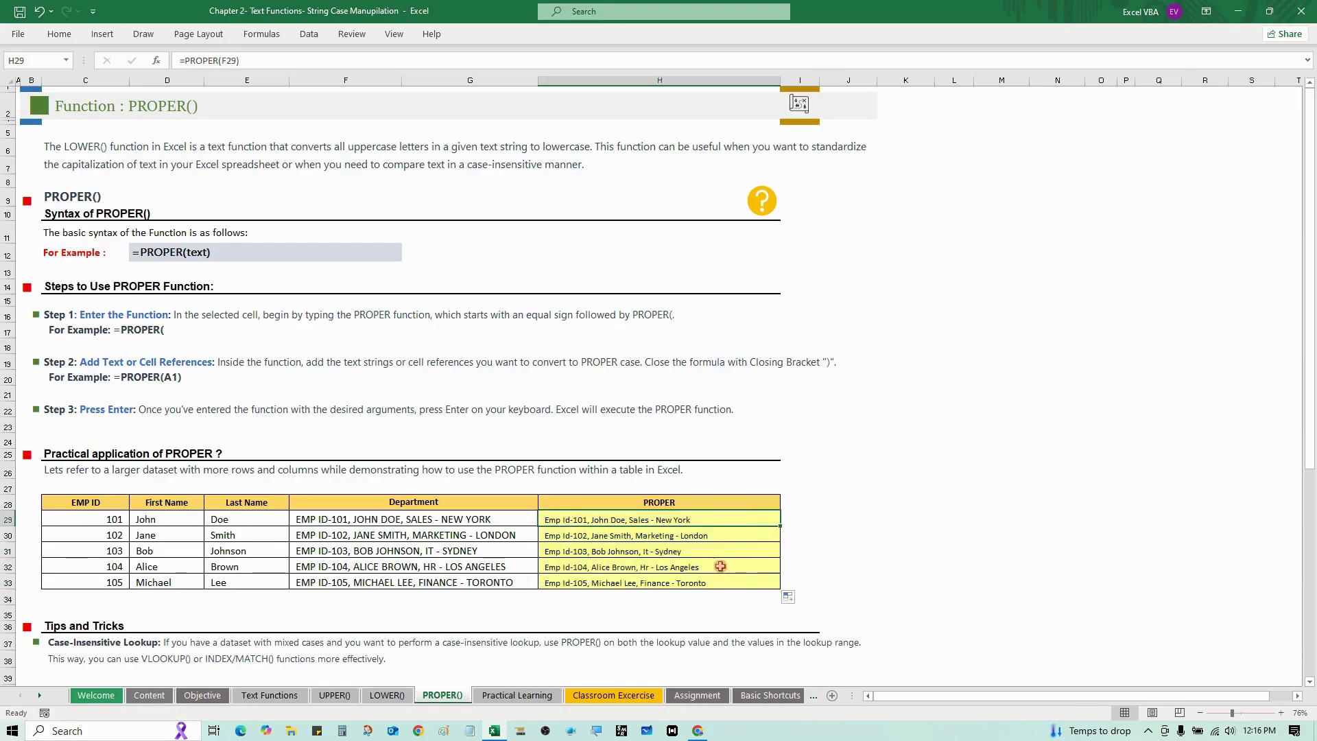